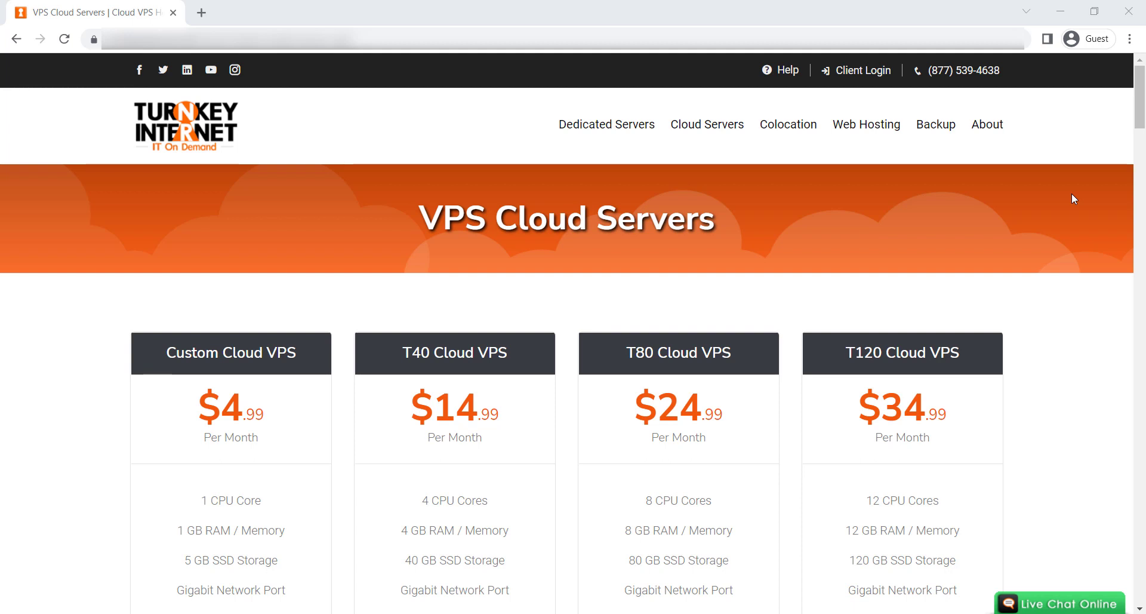
# Review the Cloud VPS plans, noting the $4.99 Custom Cloud VPS price.
pyautogui.scroll(-3, 1072, 194)
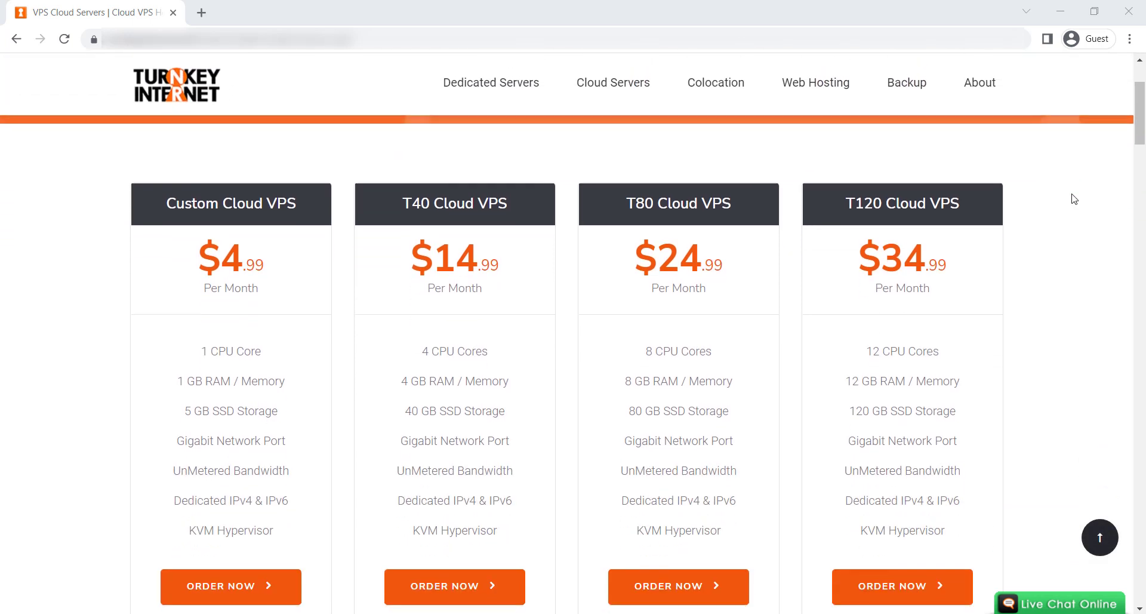
pyautogui.scroll(-1, 1074, 199)
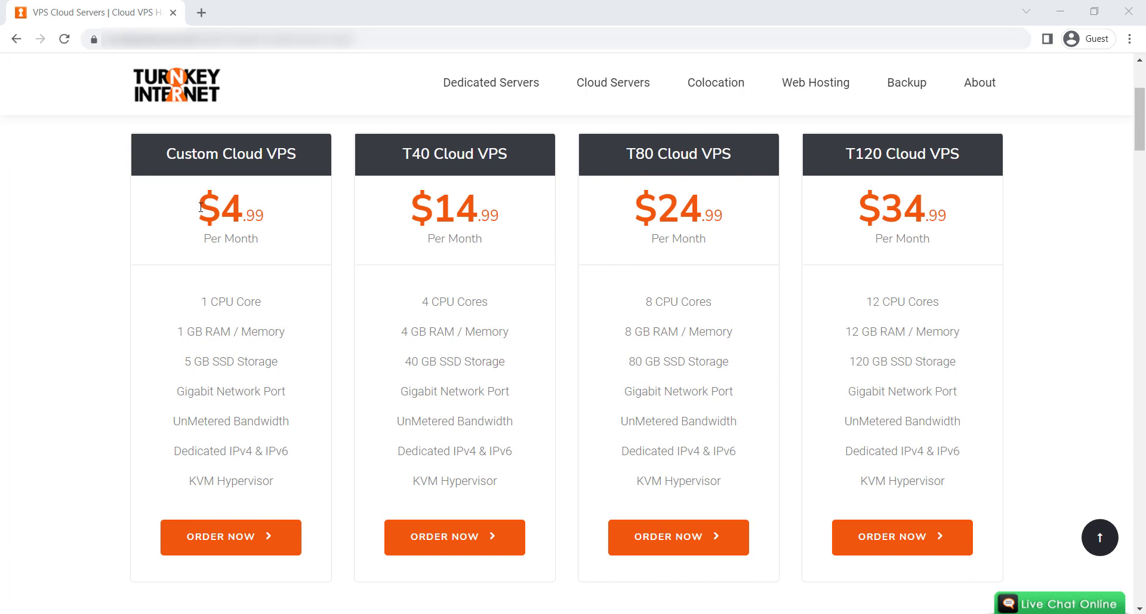
pyautogui.moveTo(201, 206); pyautogui.dragTo(267, 219)
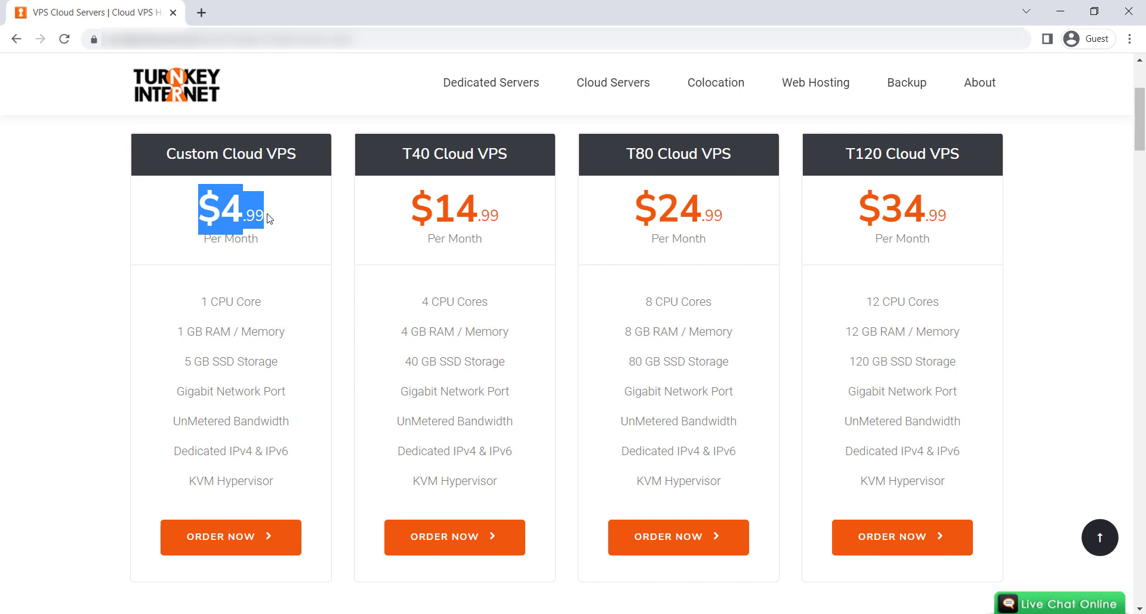
pyautogui.click(396, 210)
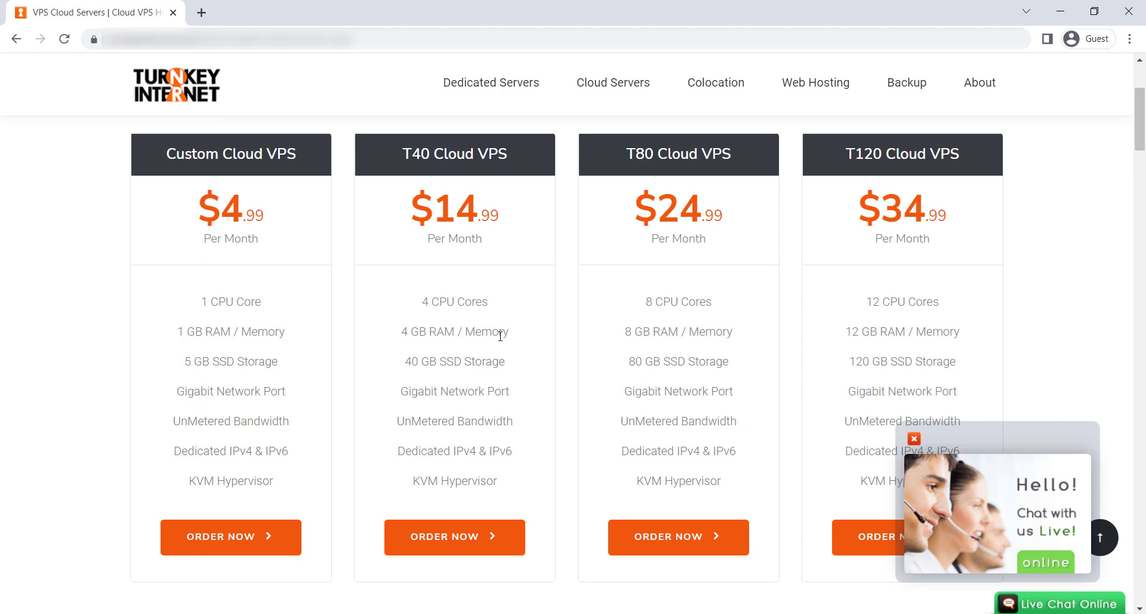
# Order the T40 plan with Windows Server 2016 Standard 64bit - Evaluation Edition.
pyautogui.click(467, 539)
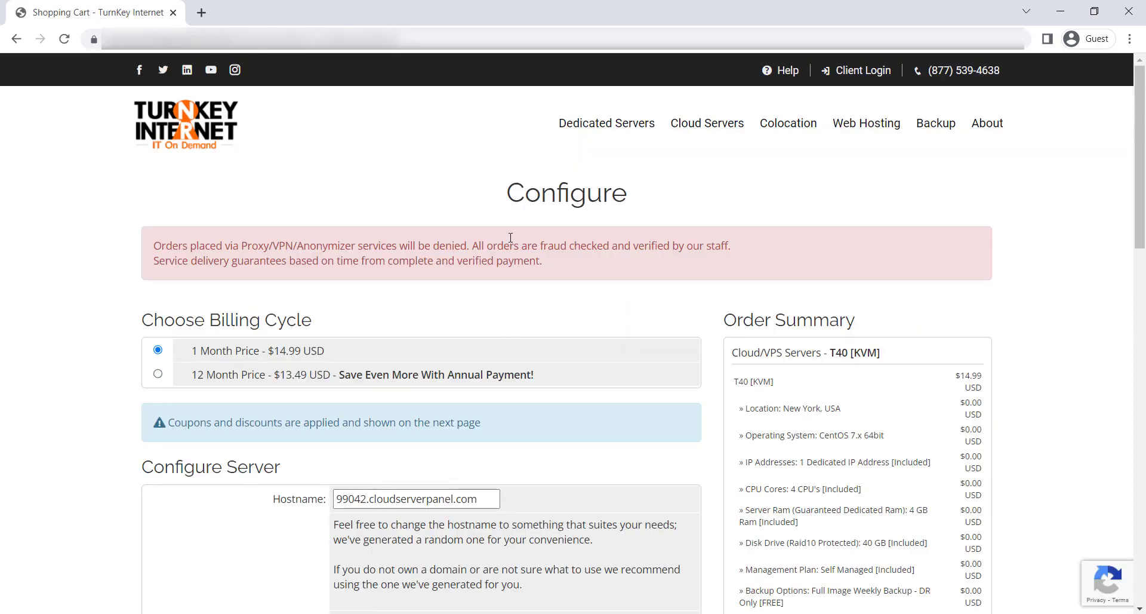
pyautogui.scroll(-10, 510, 237)
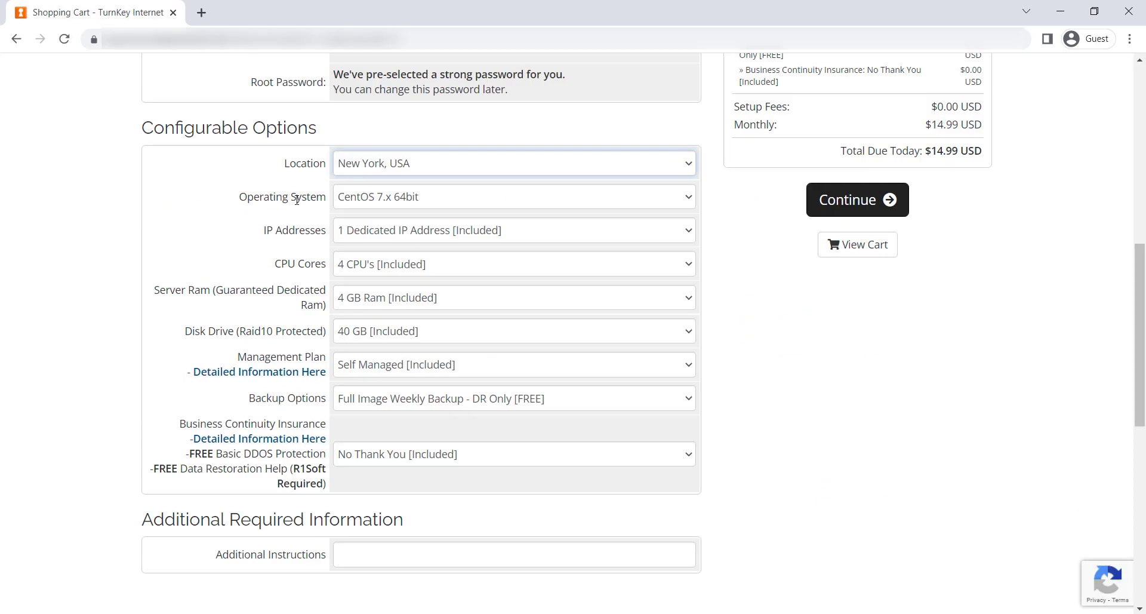
pyautogui.click(412, 196)
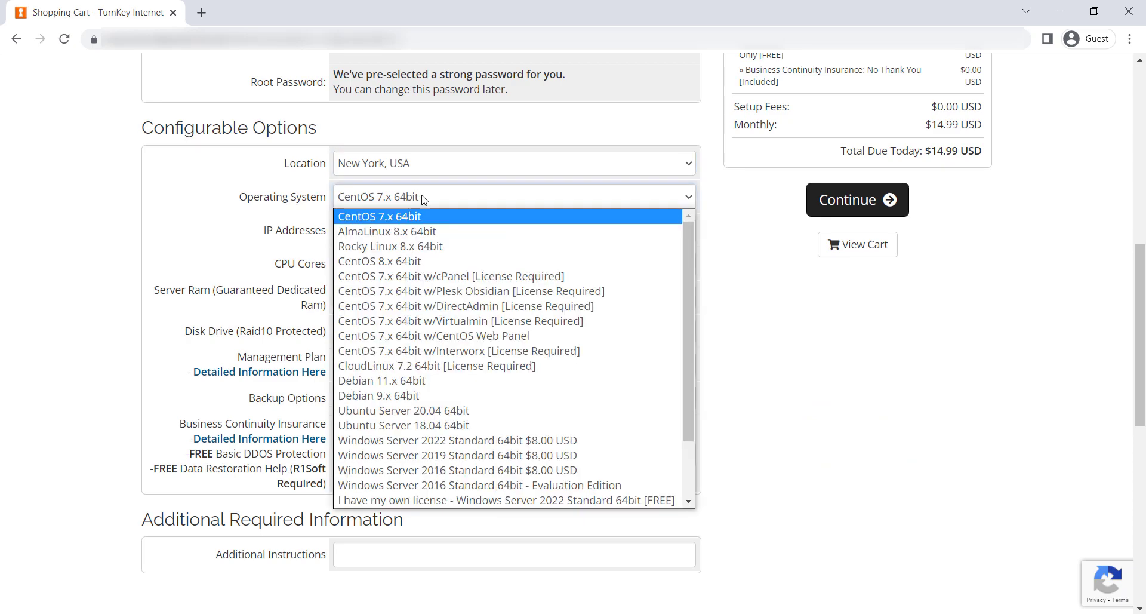
pyautogui.scroll(-2, 472, 297)
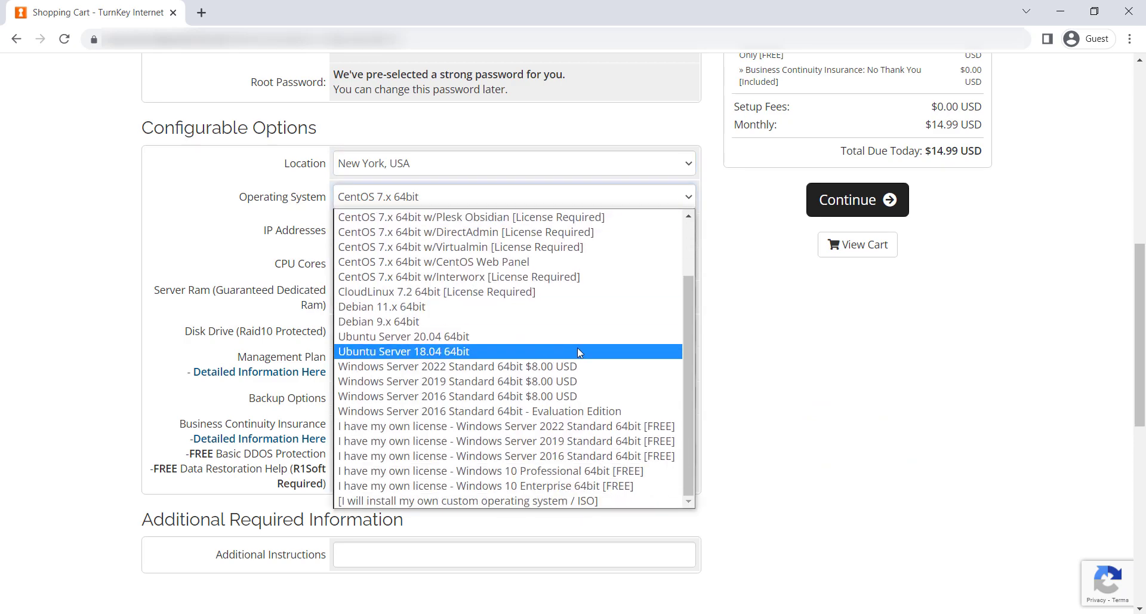
pyautogui.scroll(2, 525, 352)
pyautogui.scroll(-2, 526, 352)
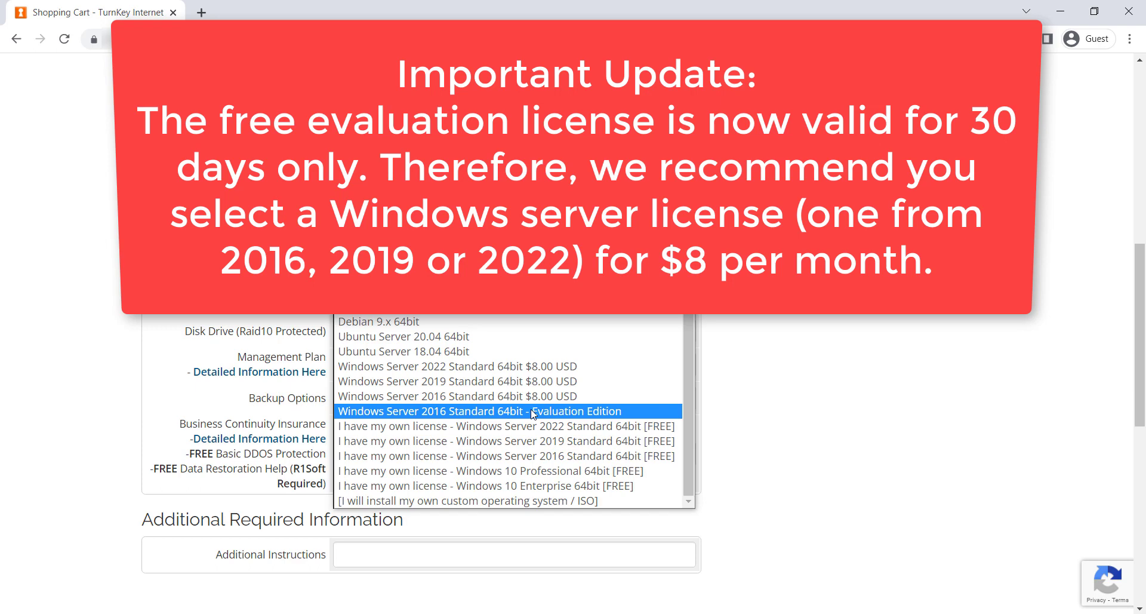
pyautogui.click(533, 411)
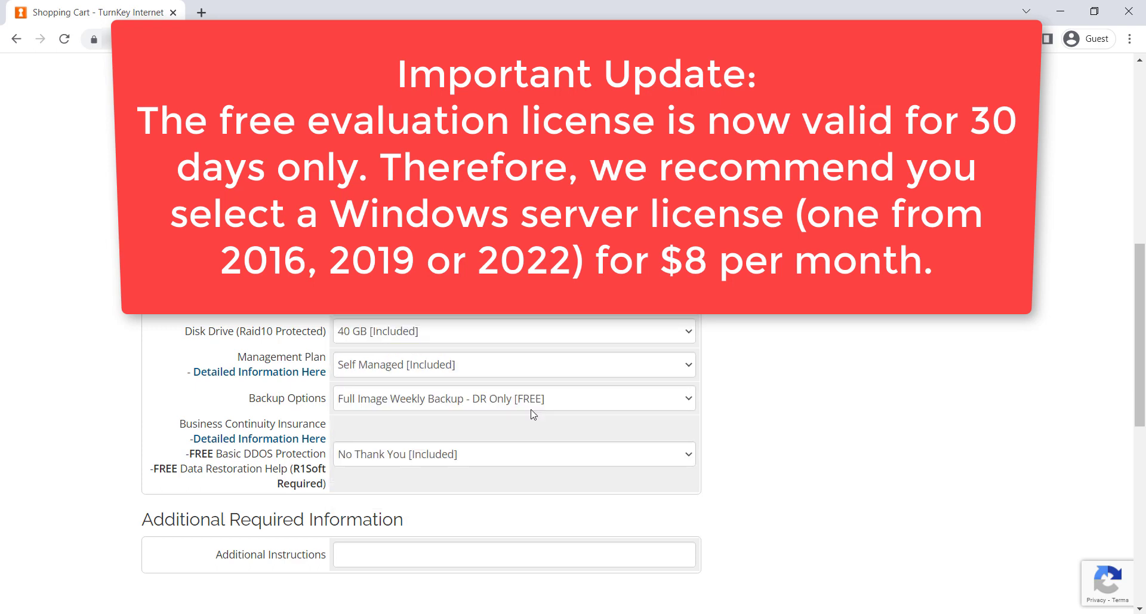
pyautogui.scroll(5, 533, 413)
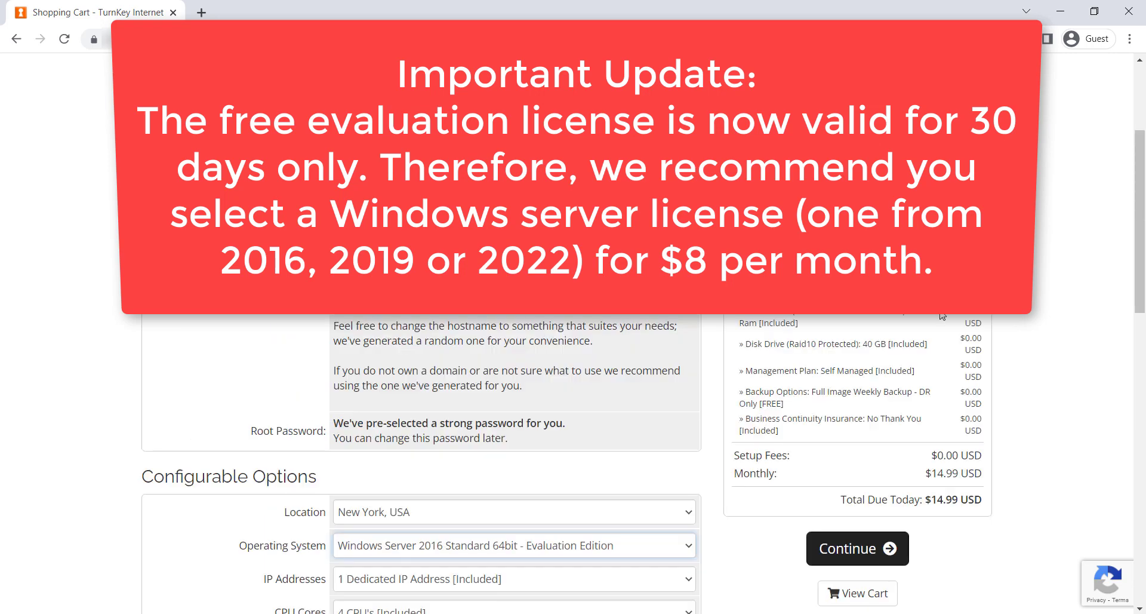
pyautogui.scroll(1, 941, 315)
pyautogui.scroll(-3, 936, 328)
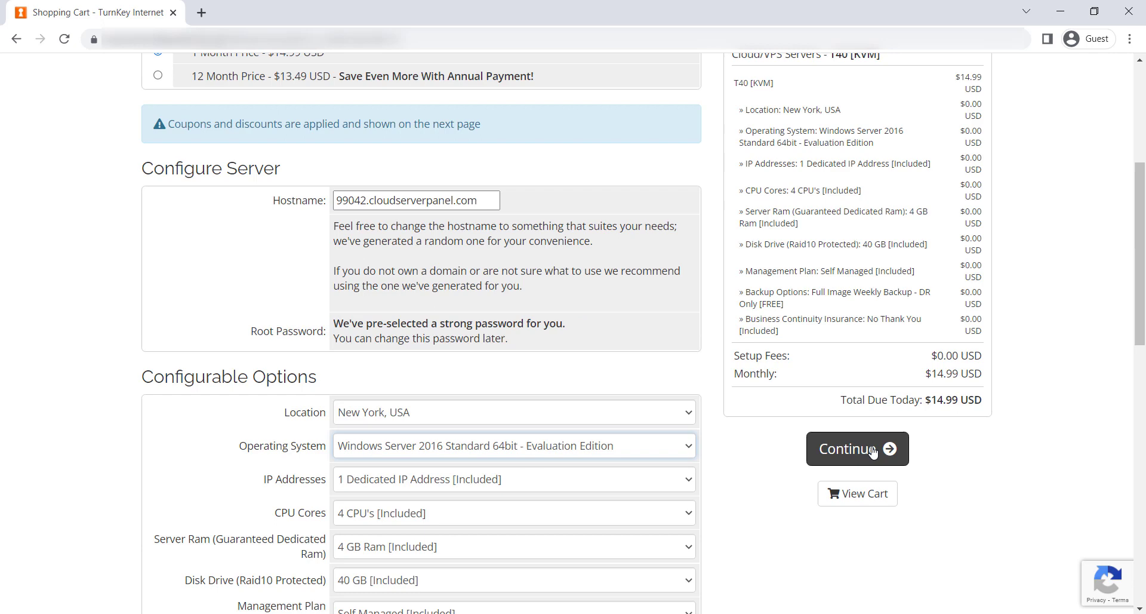
pyautogui.click(872, 452)
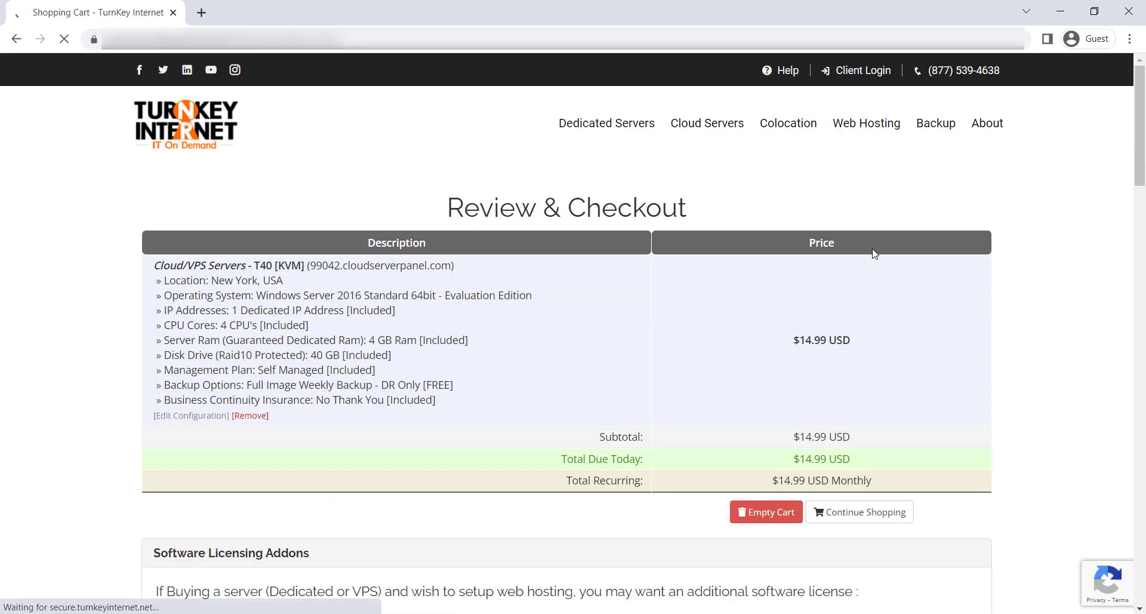
pyautogui.scroll(-3, 323, 296)
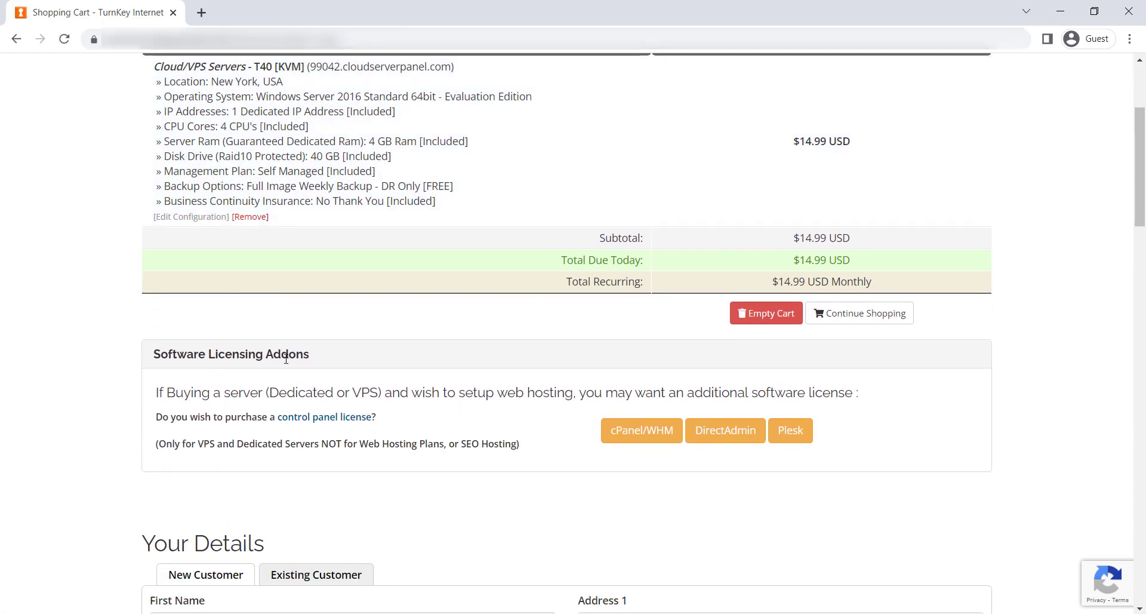
pyautogui.scroll(3, 286, 358)
pyautogui.scroll(-5, 497, 192)
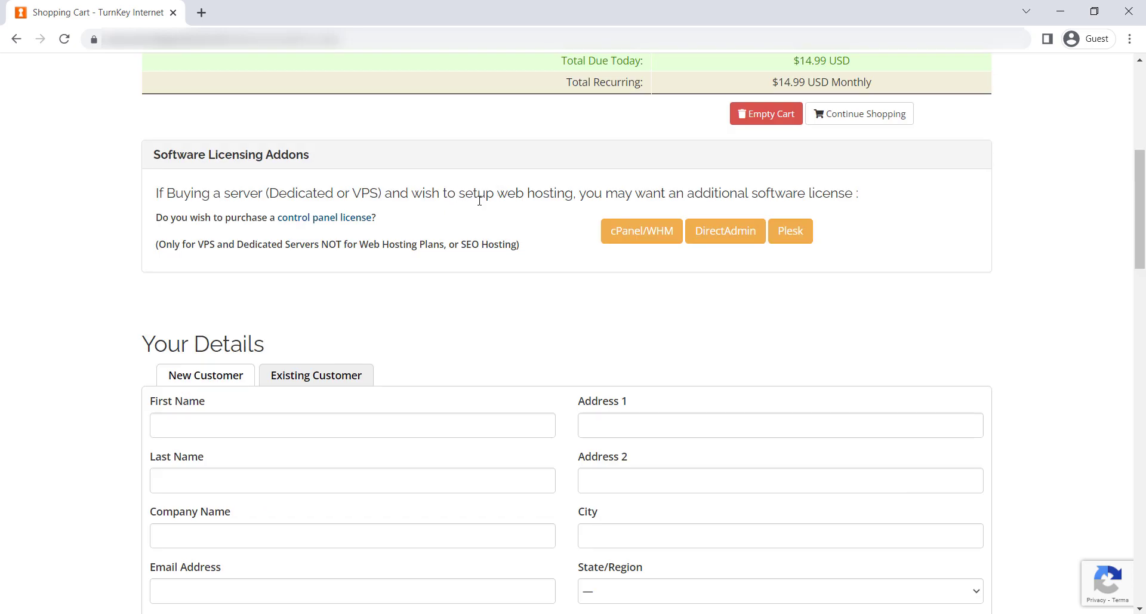
pyautogui.moveTo(157, 193); pyautogui.dragTo(857, 191)
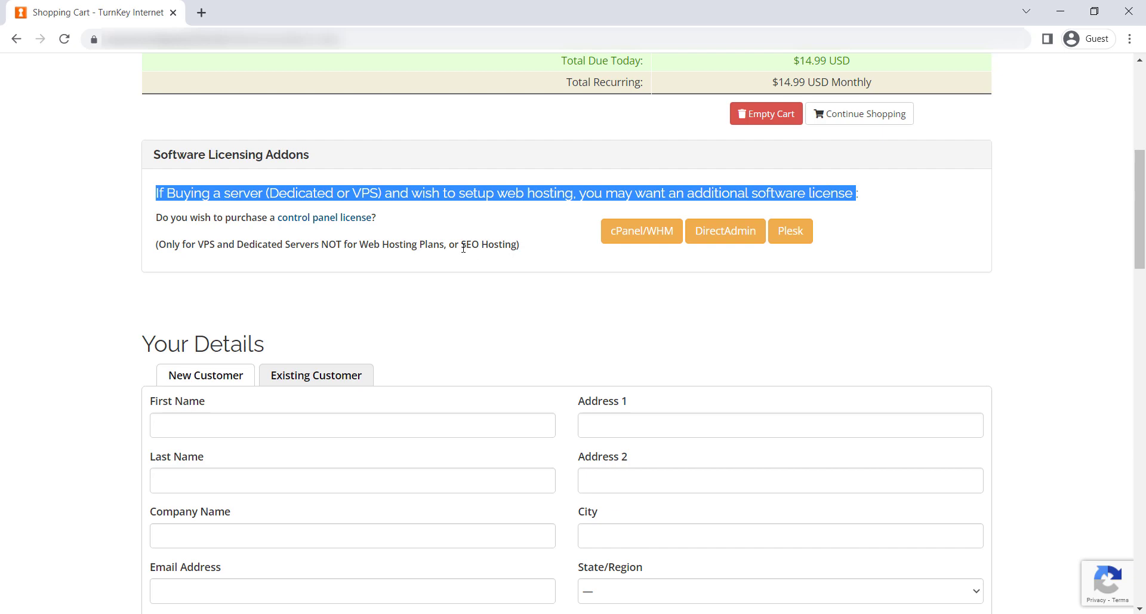
pyautogui.scroll(-9, 463, 247)
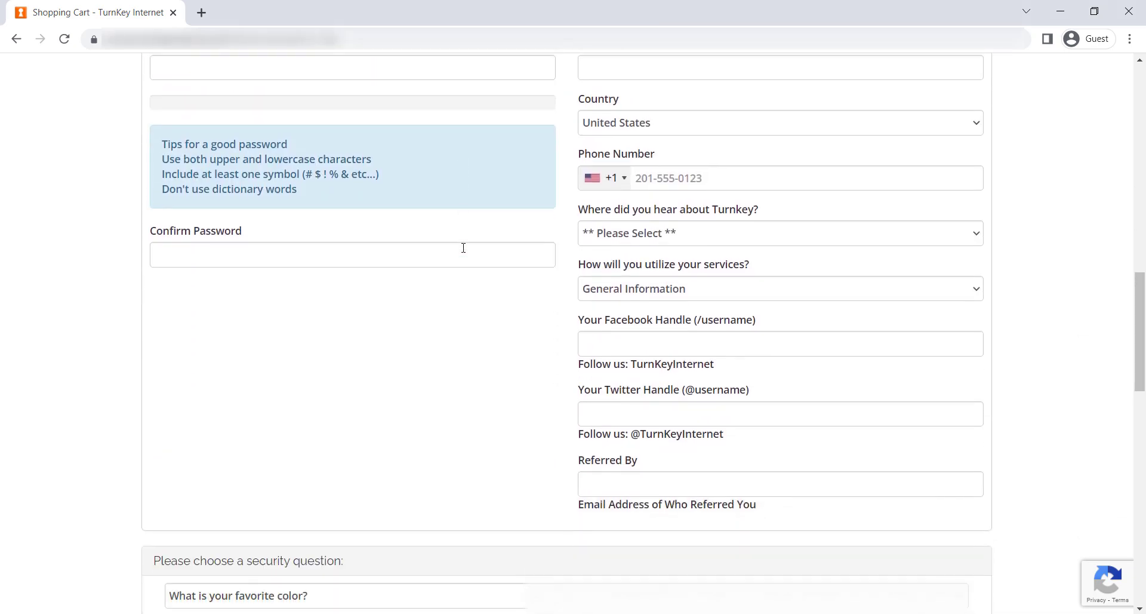
pyautogui.scroll(-4, 463, 248)
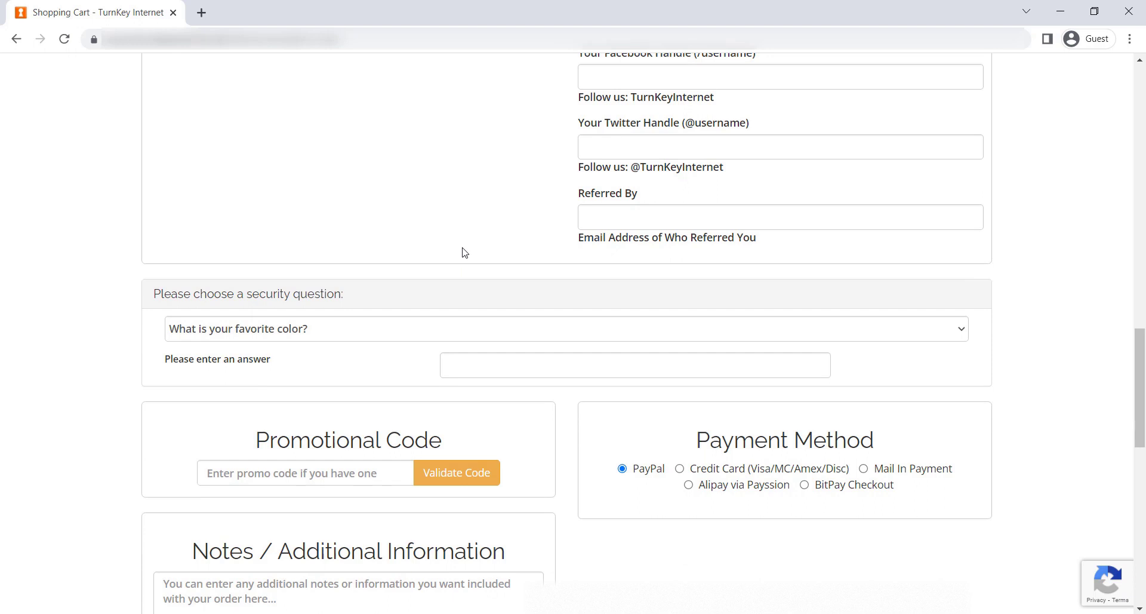
pyautogui.scroll(-3, 465, 251)
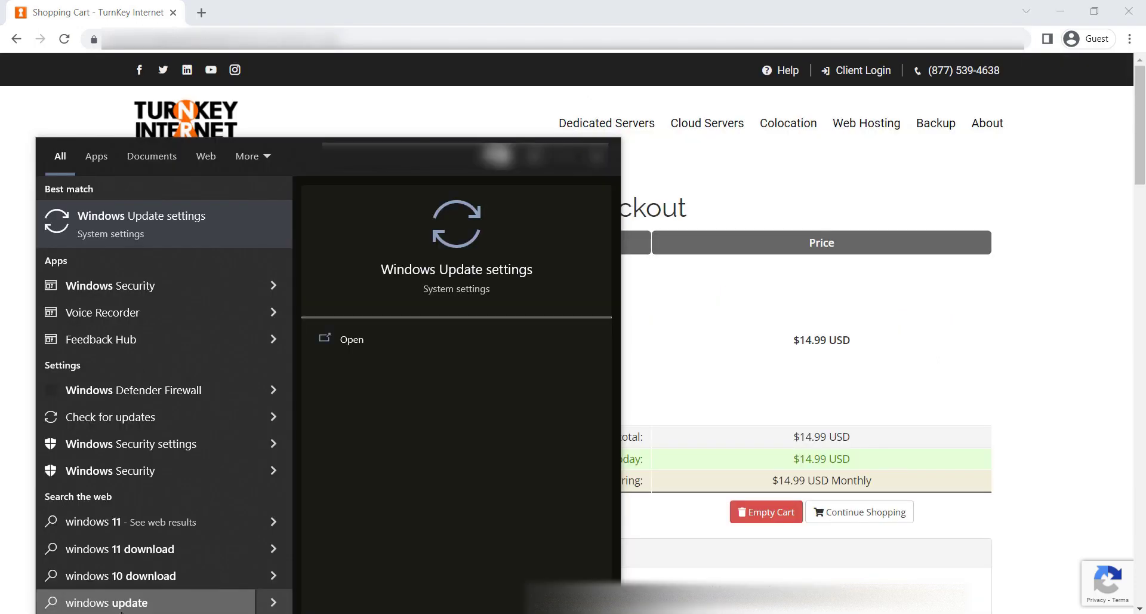
# Launch Remote Desktop Connection and enter the VPS's IP address.
pyautogui.write('remote')
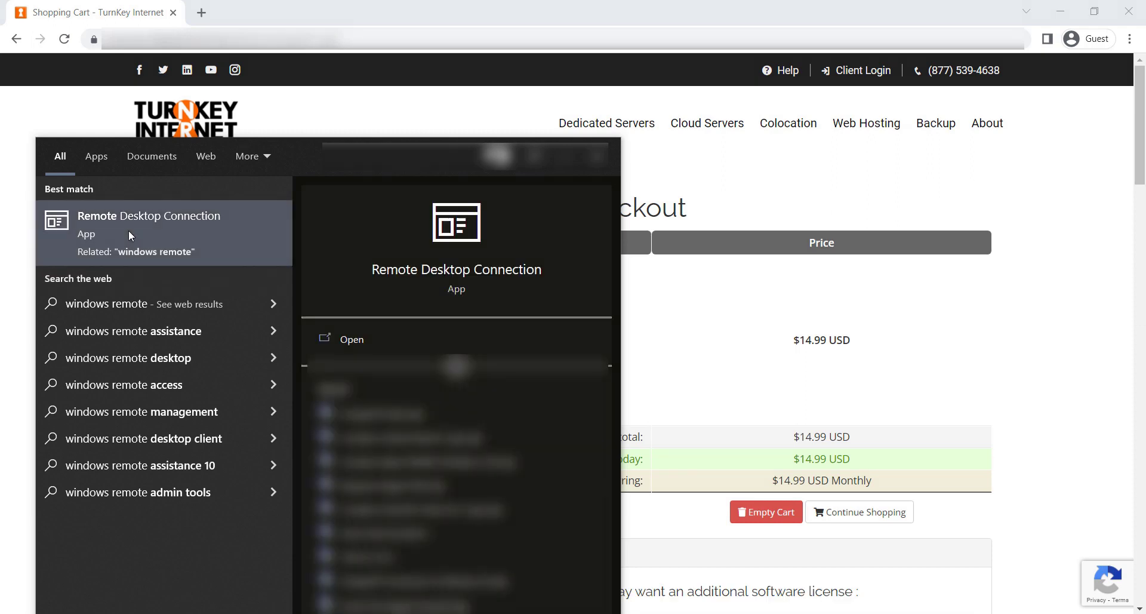
pyautogui.click(129, 233)
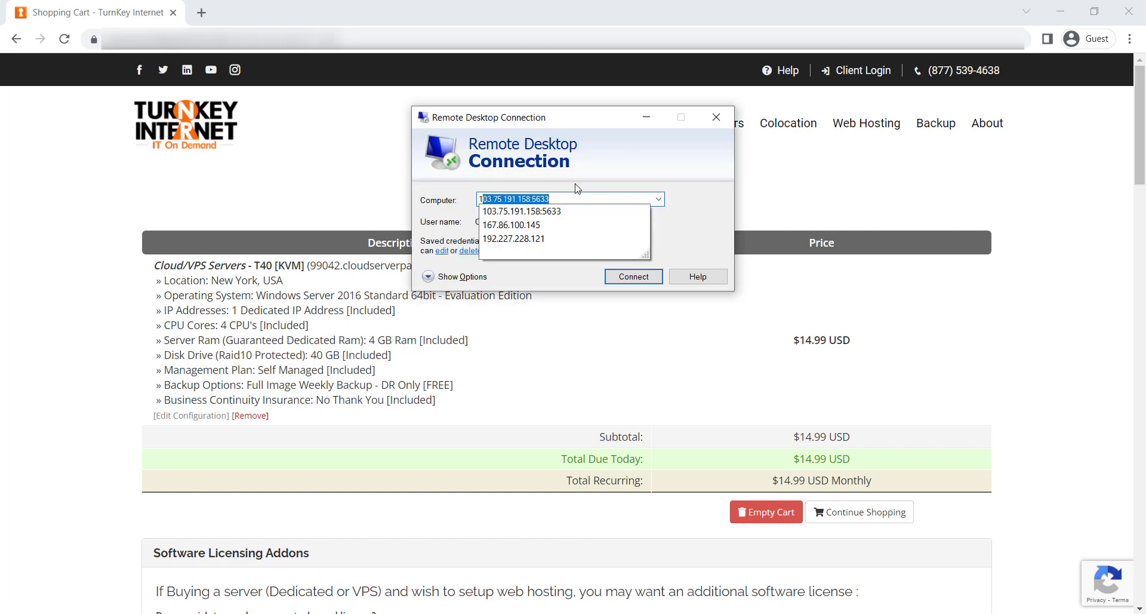
pyautogui.write('124.245.3254')
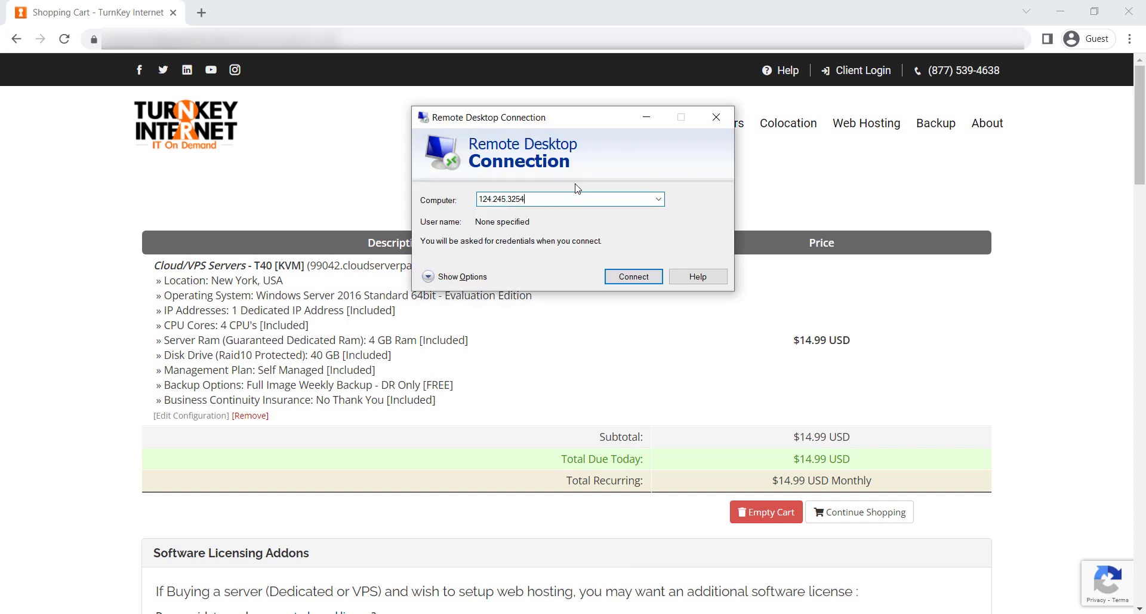
pyautogui.press('BackSpace')
pyautogui.write('.254')
# Connect as user Administrator with Allow me to save credentials ticked.
pyautogui.click(453, 276)
pyautogui.click(541, 271)
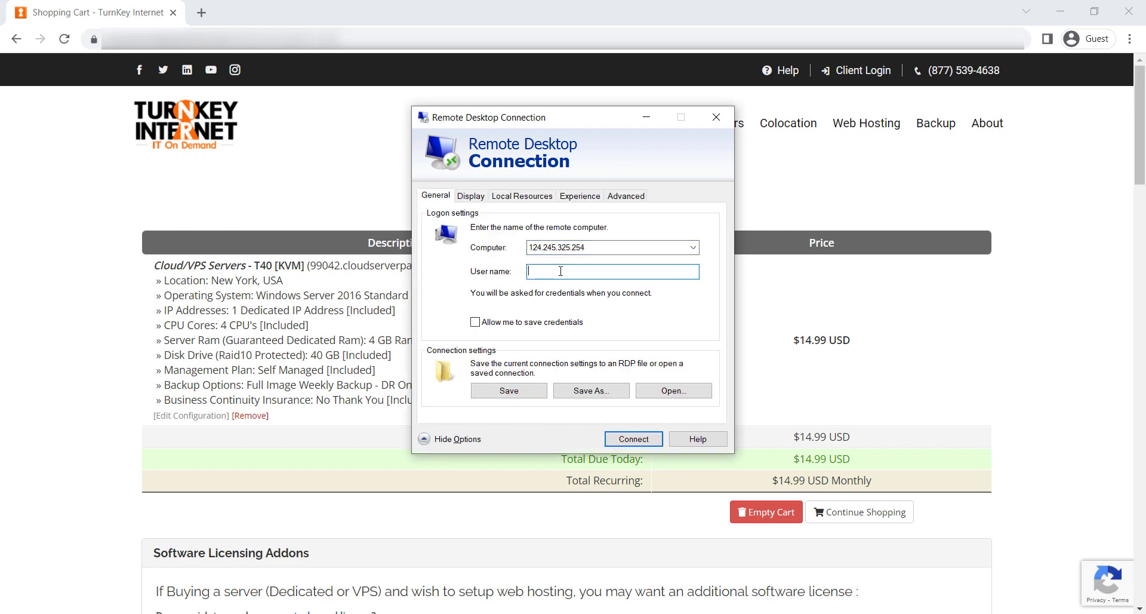
pyautogui.write('Administrator')
pyautogui.click(475, 323)
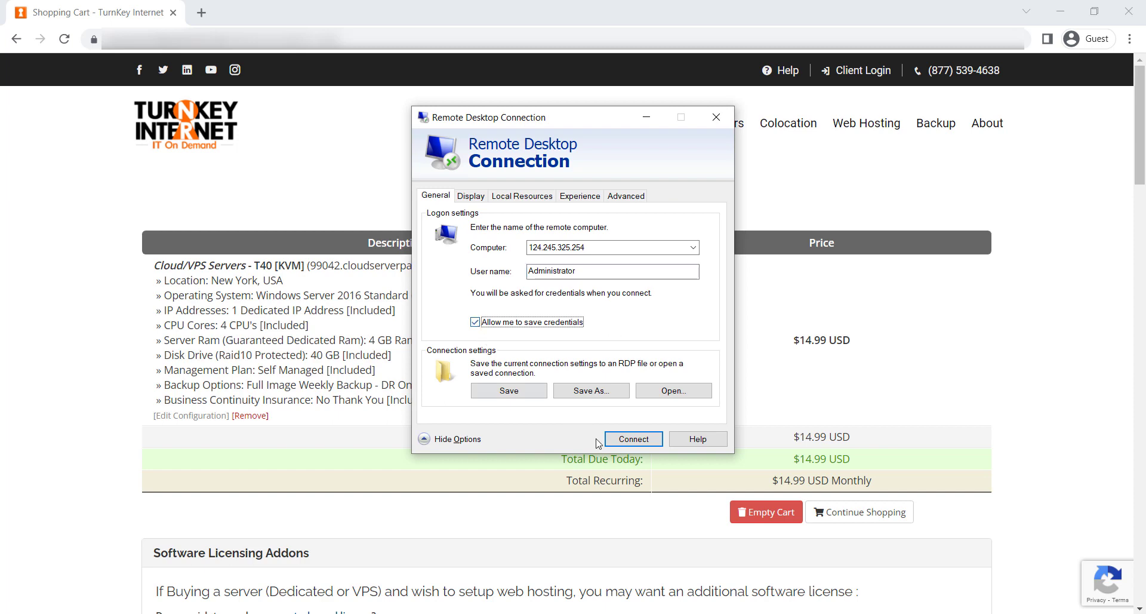
pyautogui.click(633, 439)
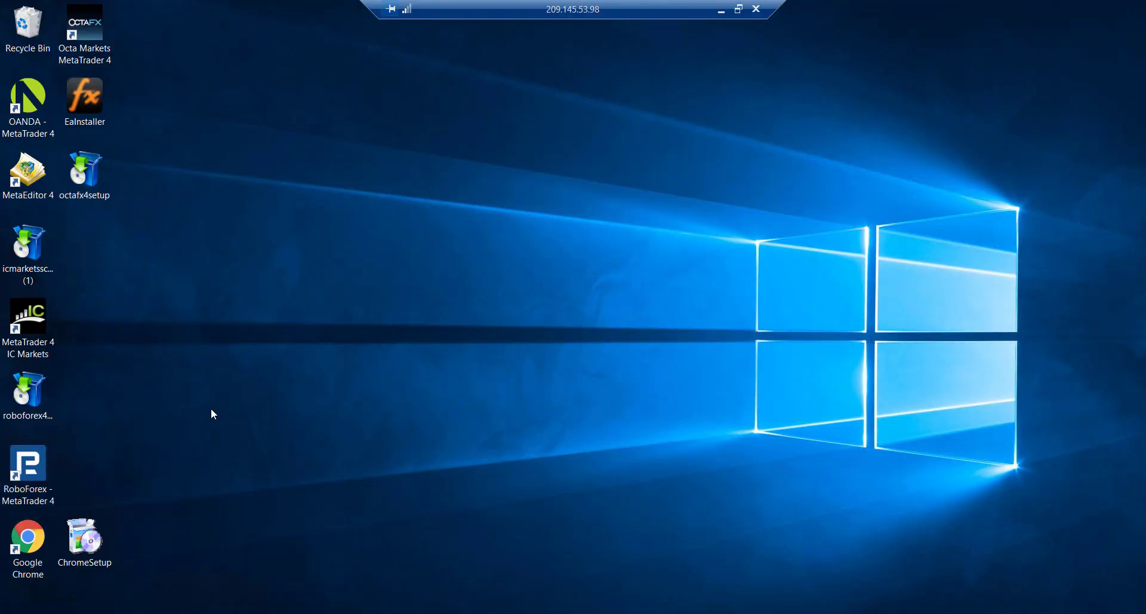
# Open icmarkets.com in Google Chrome on the remote VPS.
pyautogui.doubleClick(32, 550)
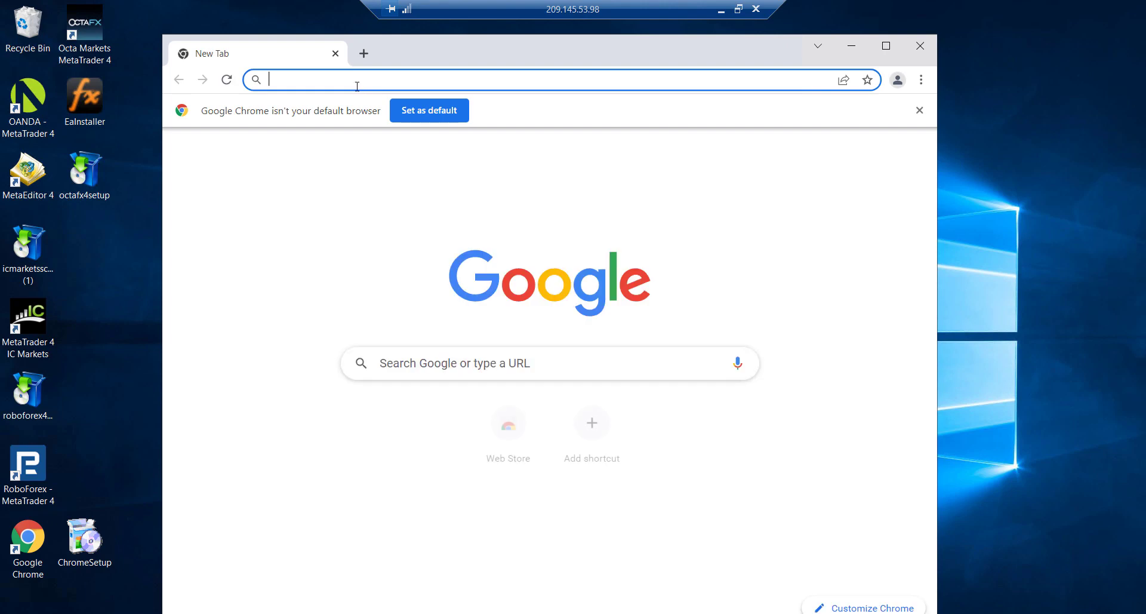
pyautogui.write('ic')
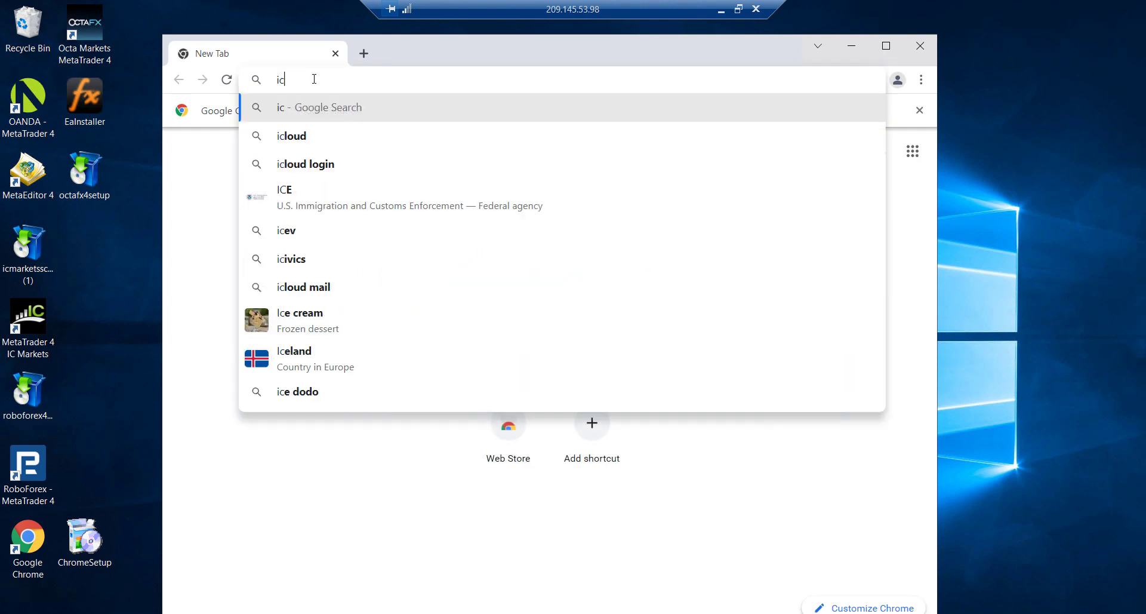
pyautogui.write('markets.com')
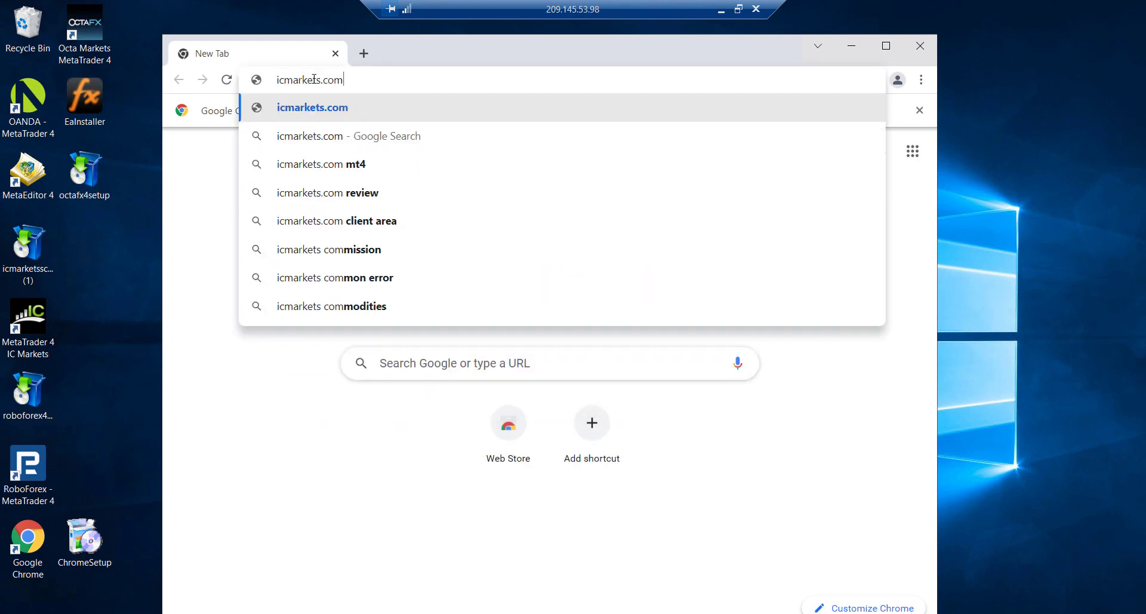
pyautogui.press('Return')
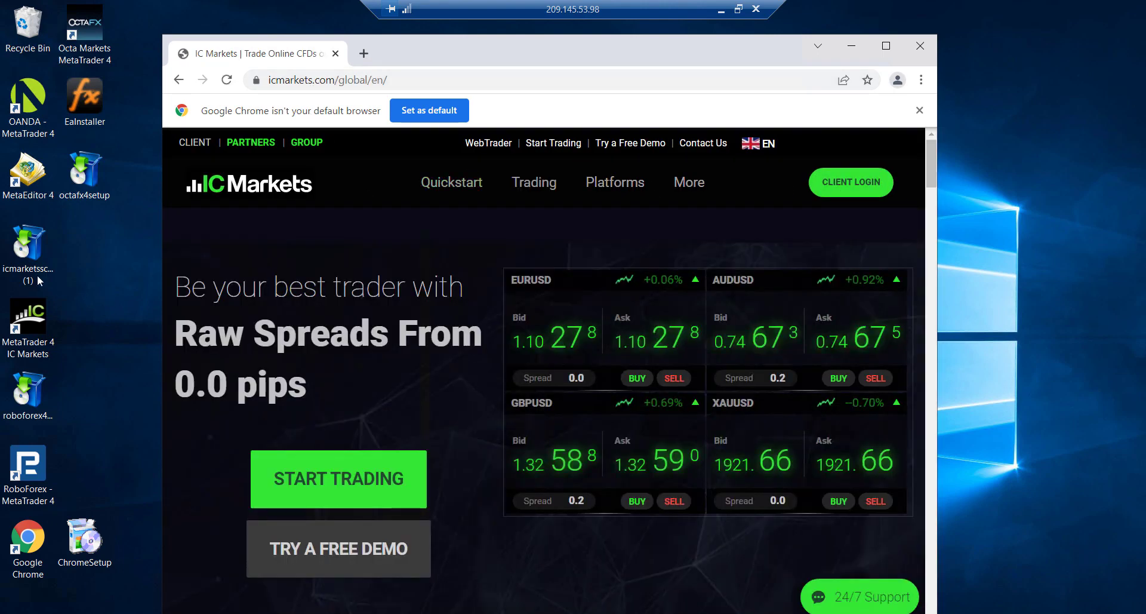
# Launch MetaTrader 4 IC Markets and open the MQL4 folder in its data folder.
pyautogui.doubleClick(84, 174)
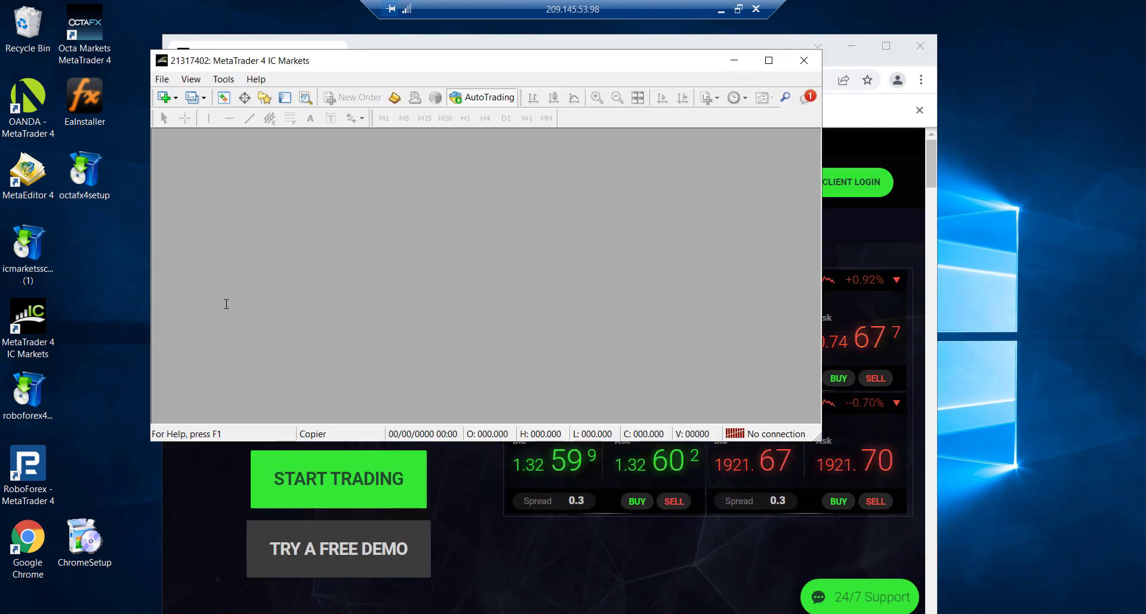
pyautogui.moveTo(453, 65); pyautogui.dragTo(490, 119)
pyautogui.click(215, 133)
pyautogui.click(466, 245)
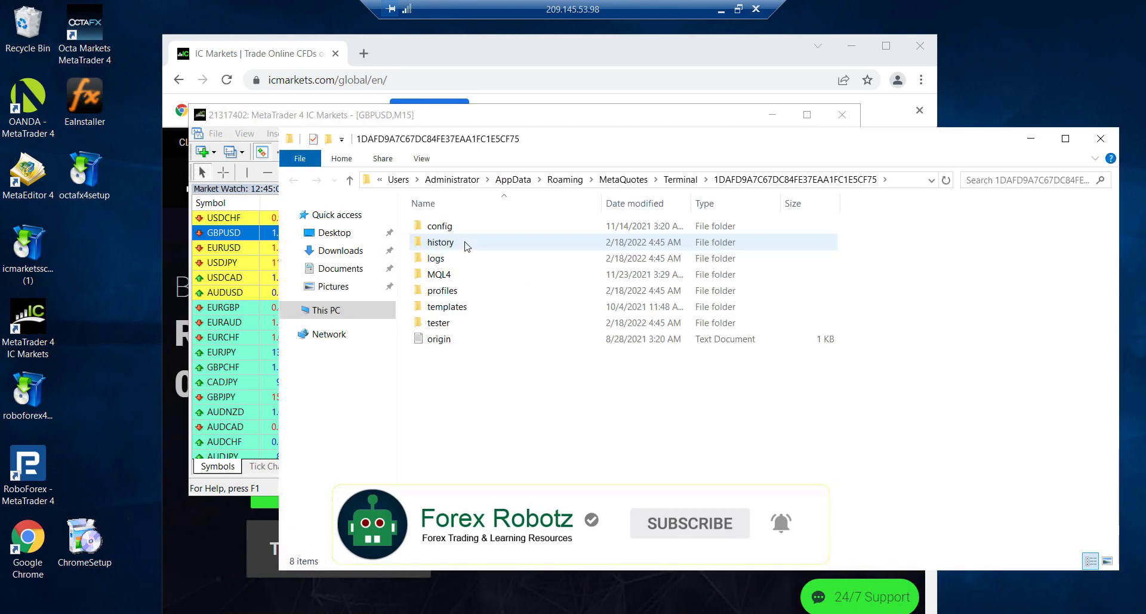
pyautogui.doubleClick(450, 262)
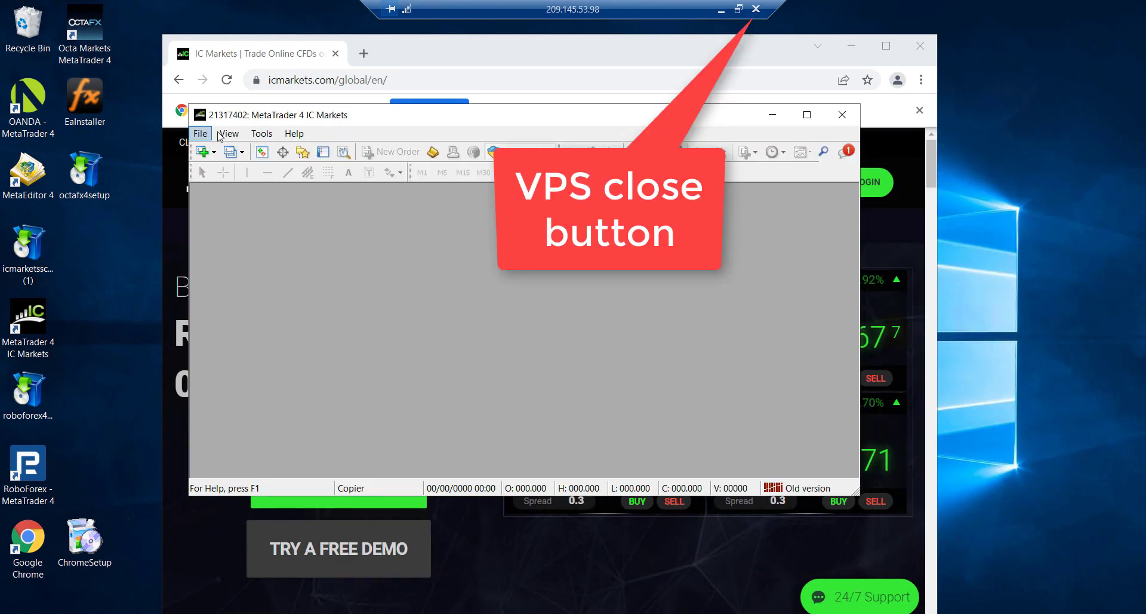
# Show Market Watch, close Navigator, and open a GBPUSD chart window.
pyautogui.click(261, 152)
pyautogui.click(288, 160)
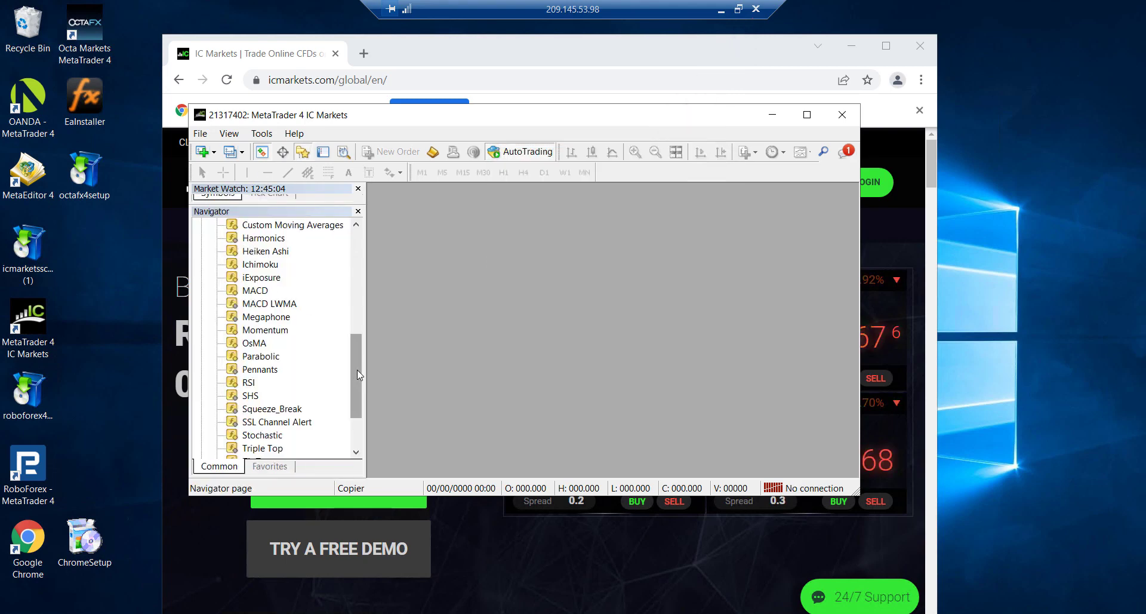
pyautogui.hotkey('ctrl', 'n')
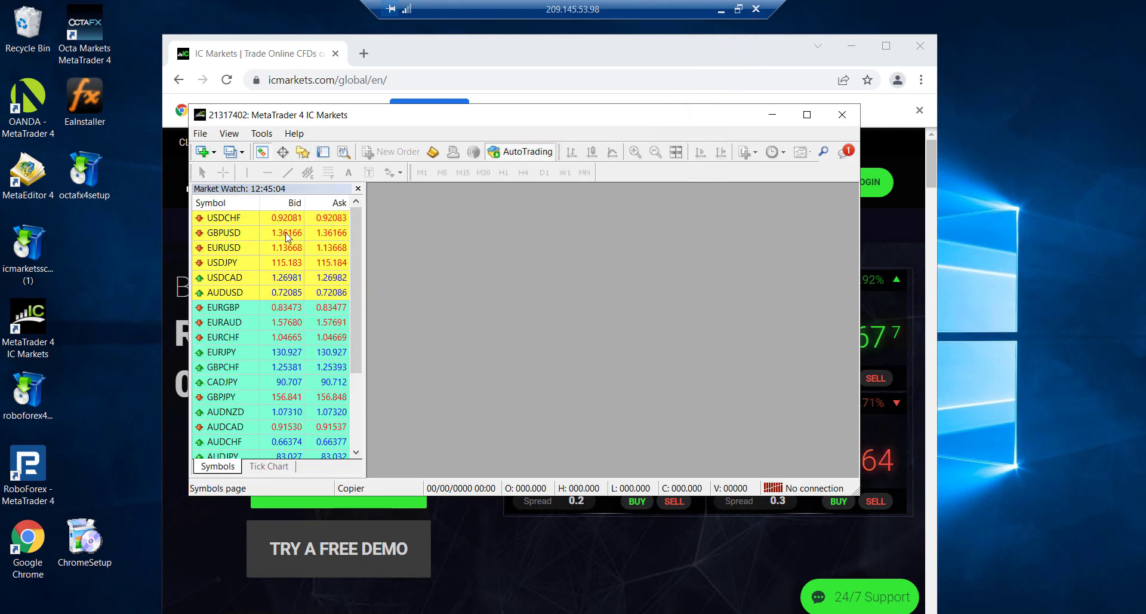
pyautogui.rightClick(253, 233)
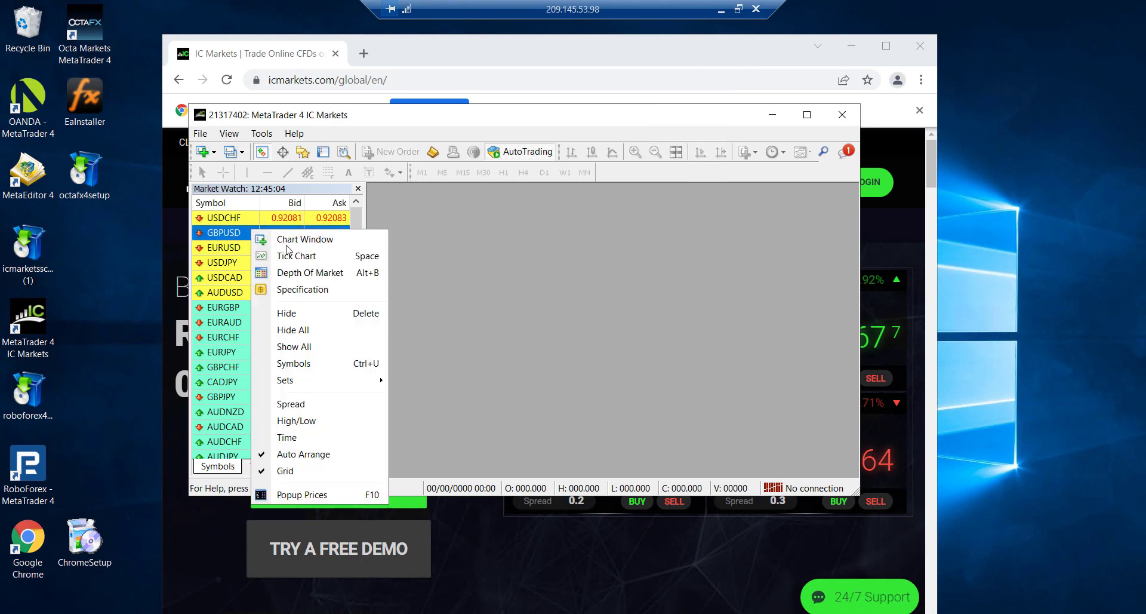
pyautogui.click(316, 240)
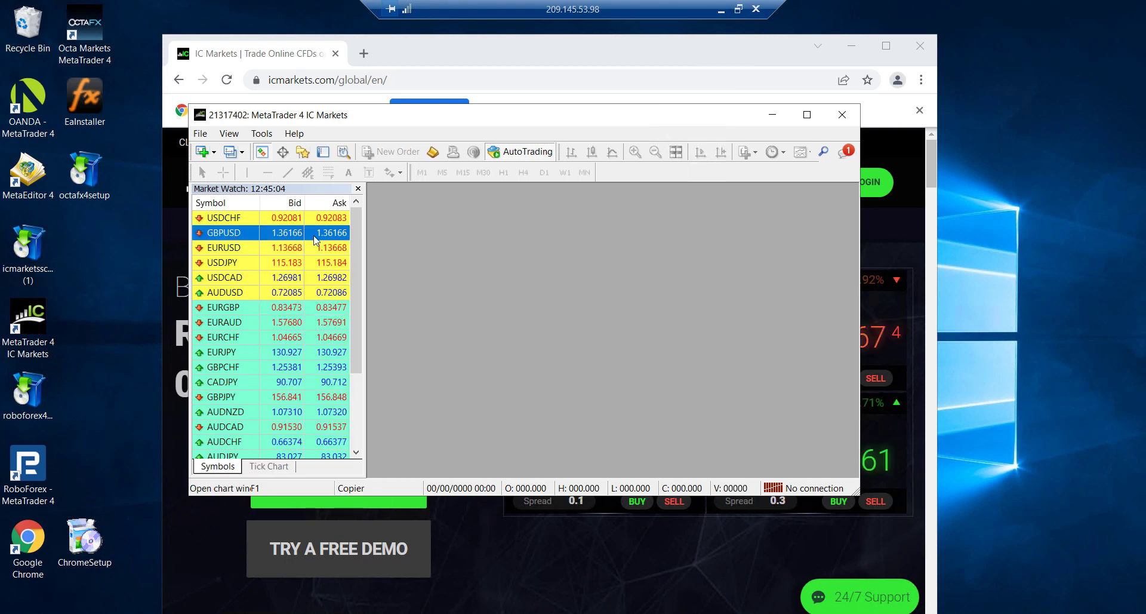